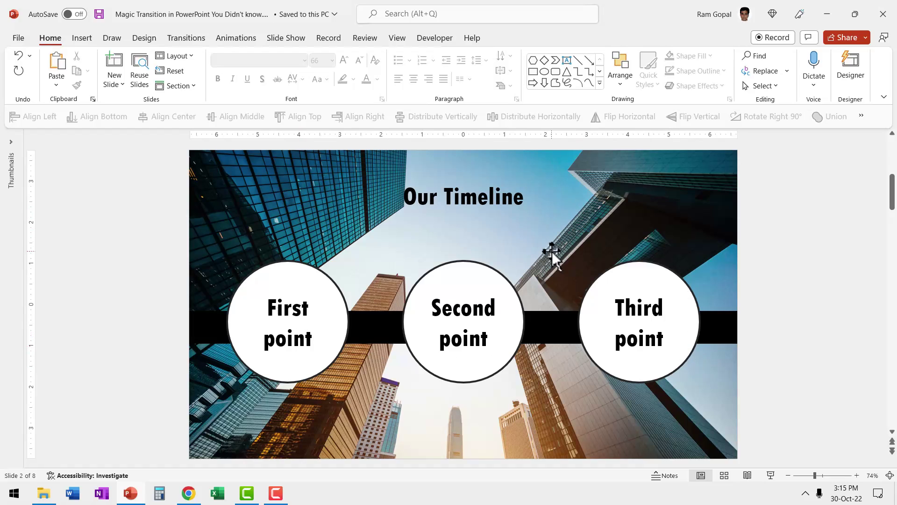
Scroll through the deck to slide 3 with the Fourth, Fifth and Sixth Point circles
scroll(551, 252, down, 1)
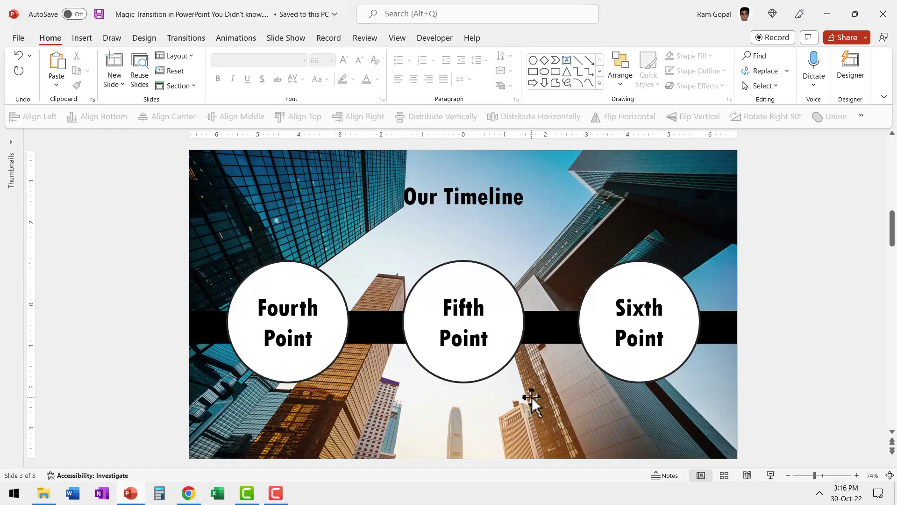
scroll(532, 397, up, 1)
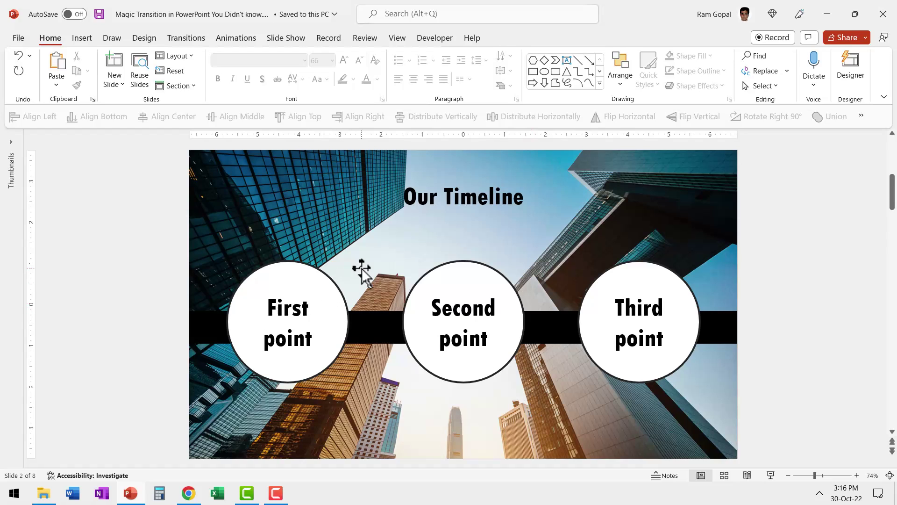
scroll(374, 302, down, 1)
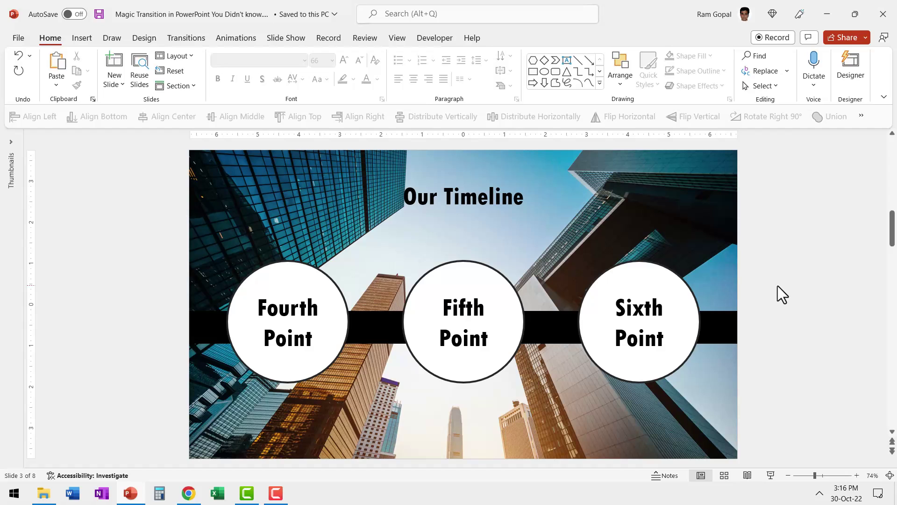
Give slide 3 a Push transition entering from the right
click(196, 39)
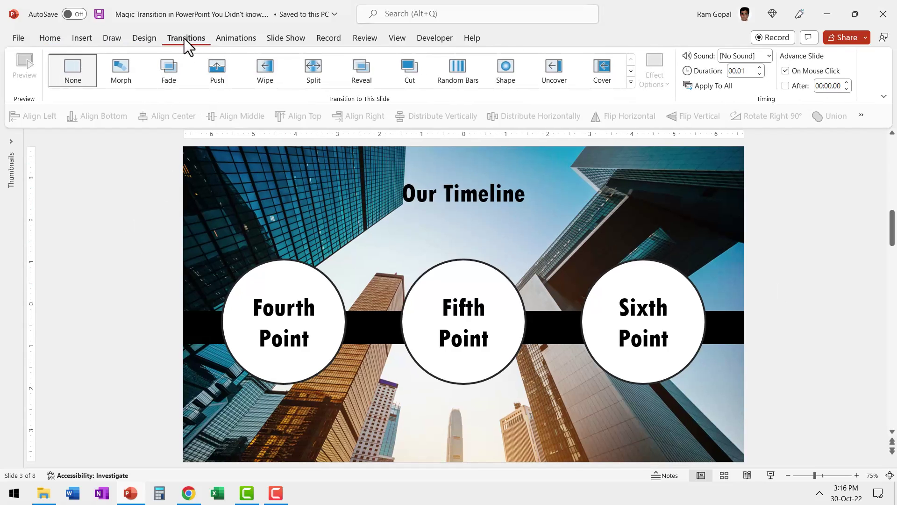
click(215, 70)
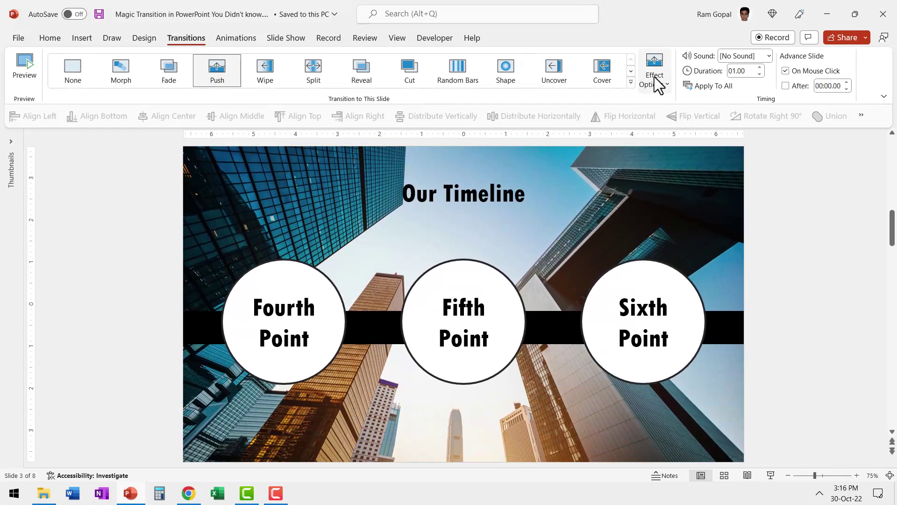
click(654, 77)
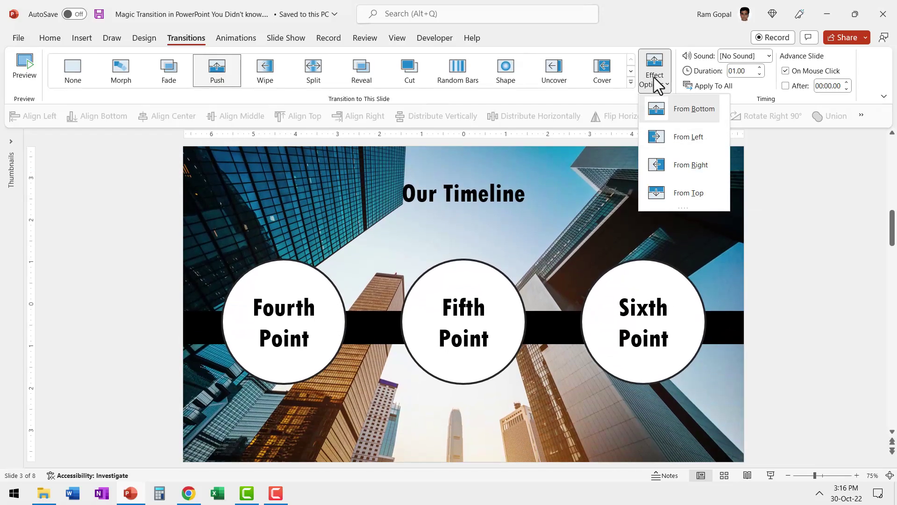
click(690, 165)
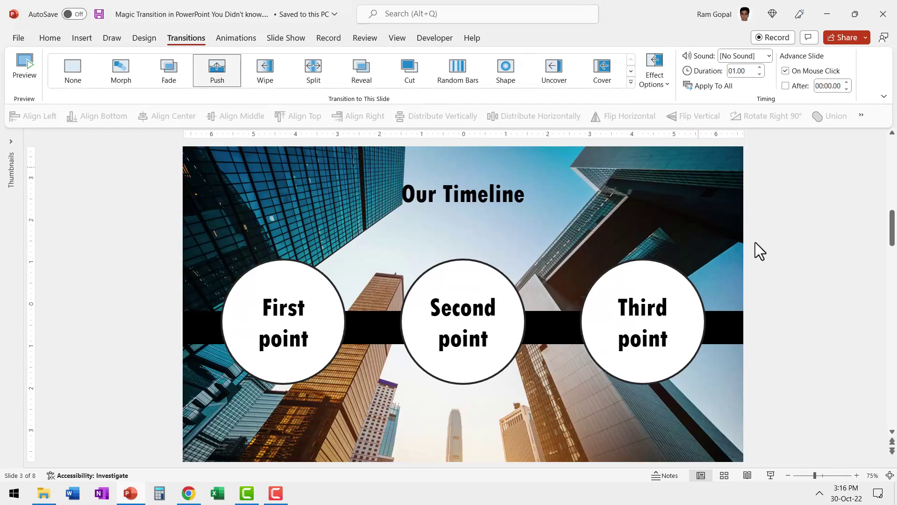
Scroll up to Presentation4's timeline slides
scroll(781, 253, up, 1)
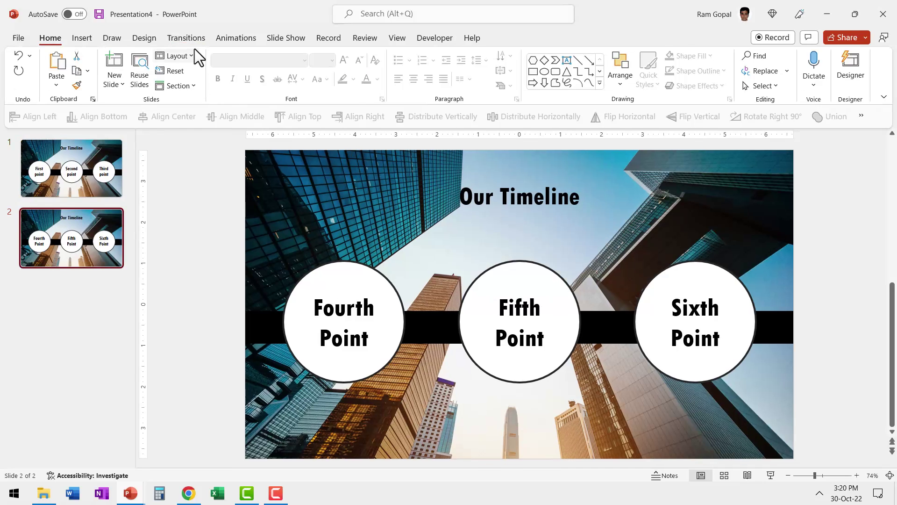
Expand the complete Transitions gallery for Presentation4's slide 2
click(195, 40)
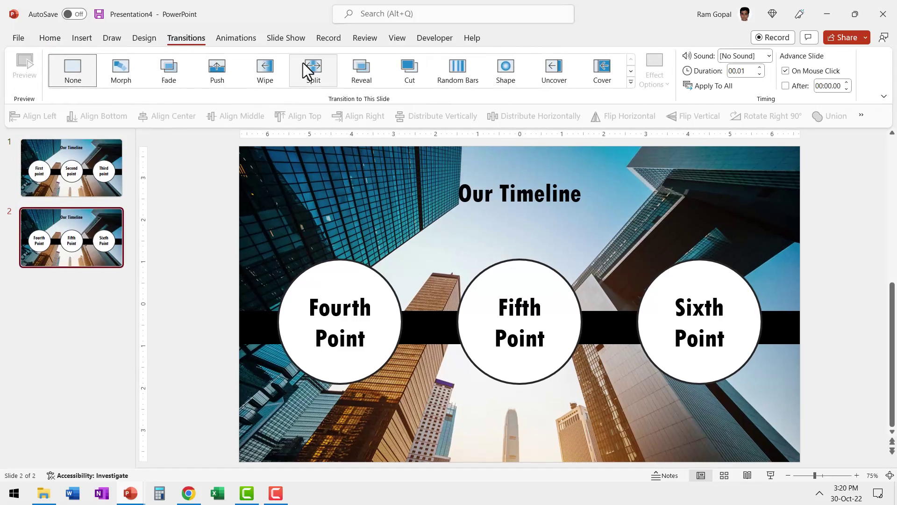
click(631, 83)
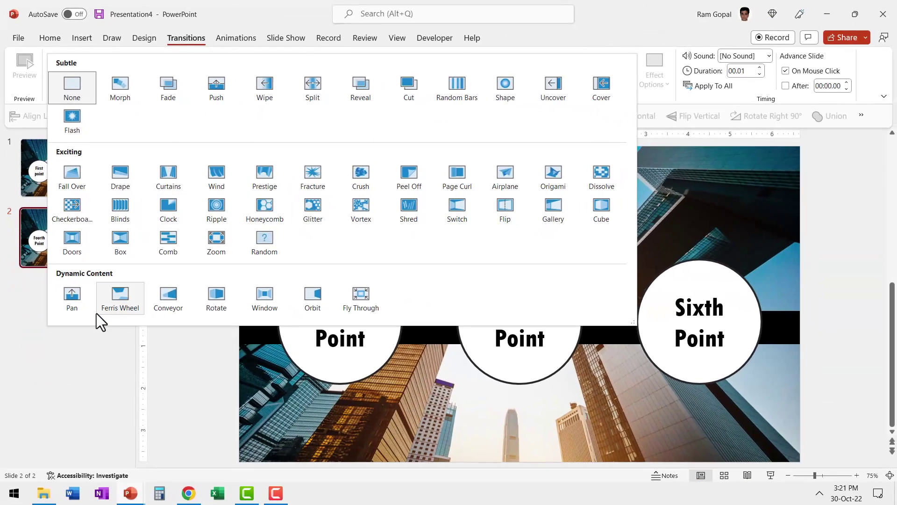
Apply a Pan transition from the right to slide 2, then select slide 1
click(72, 295)
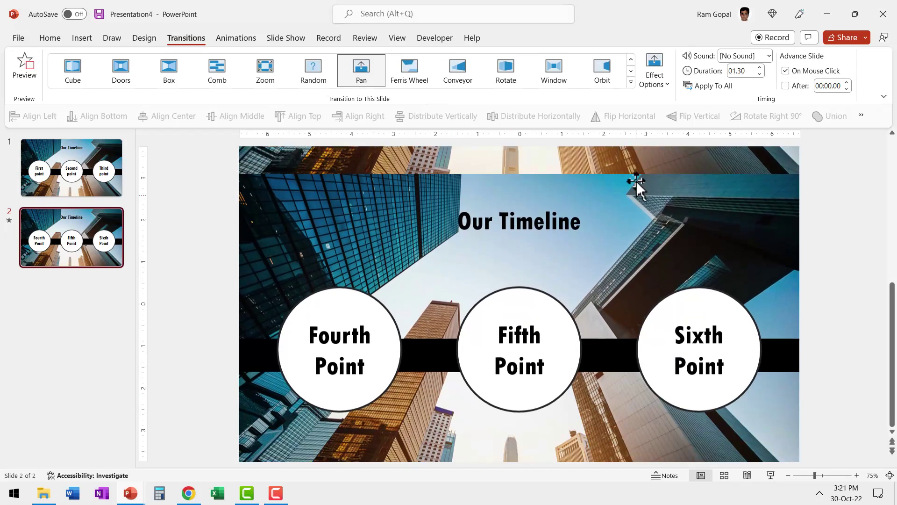
click(655, 76)
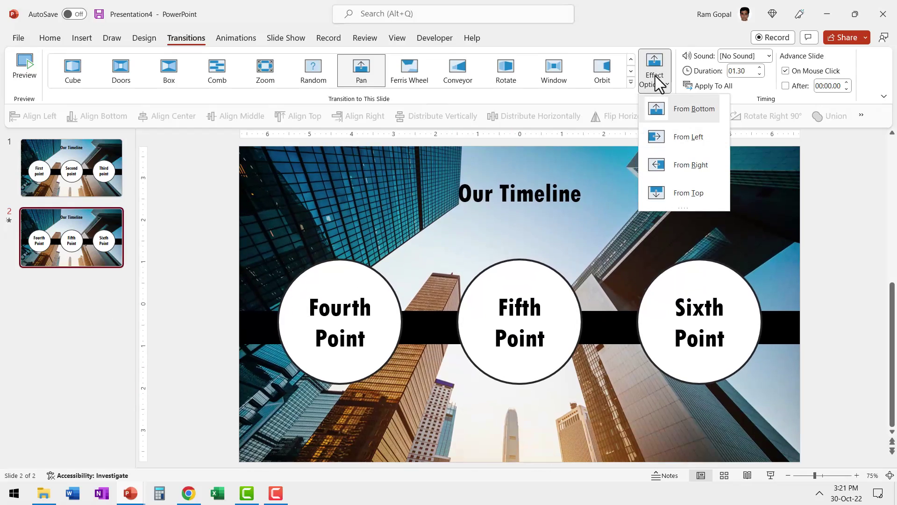
click(706, 167)
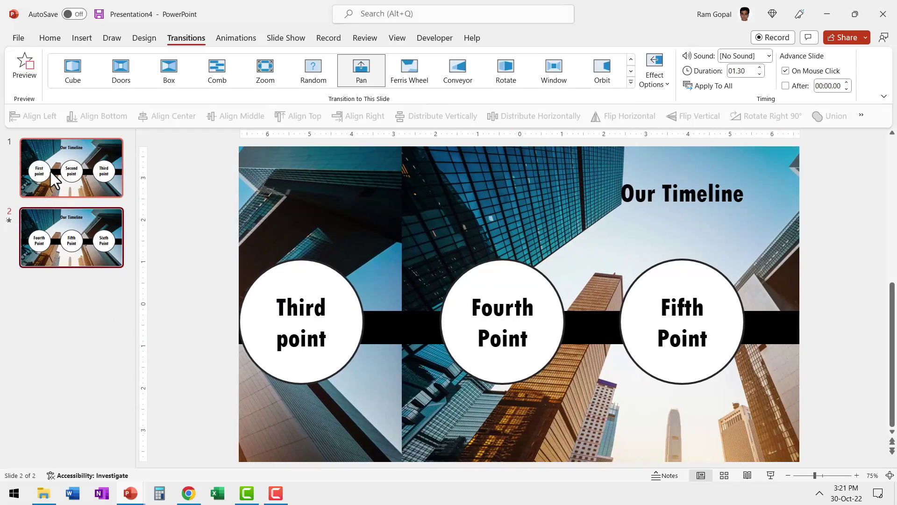
click(103, 185)
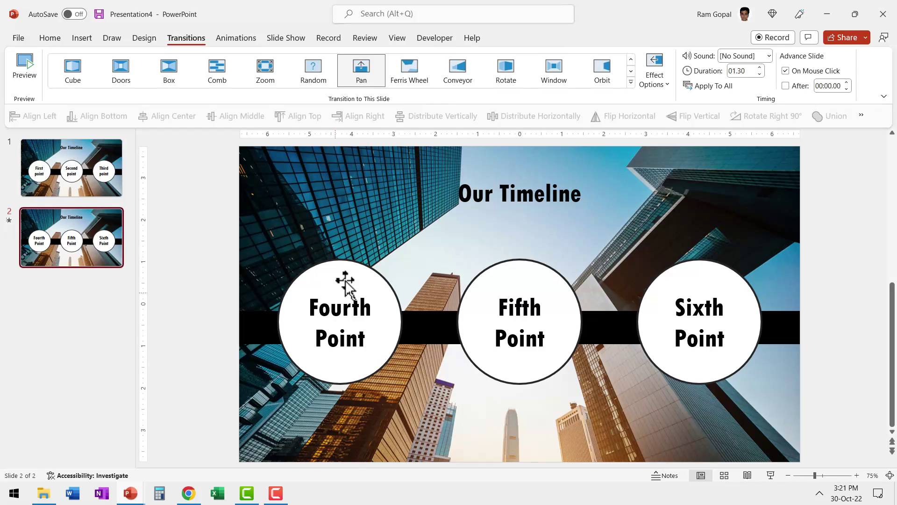
click(116, 191)
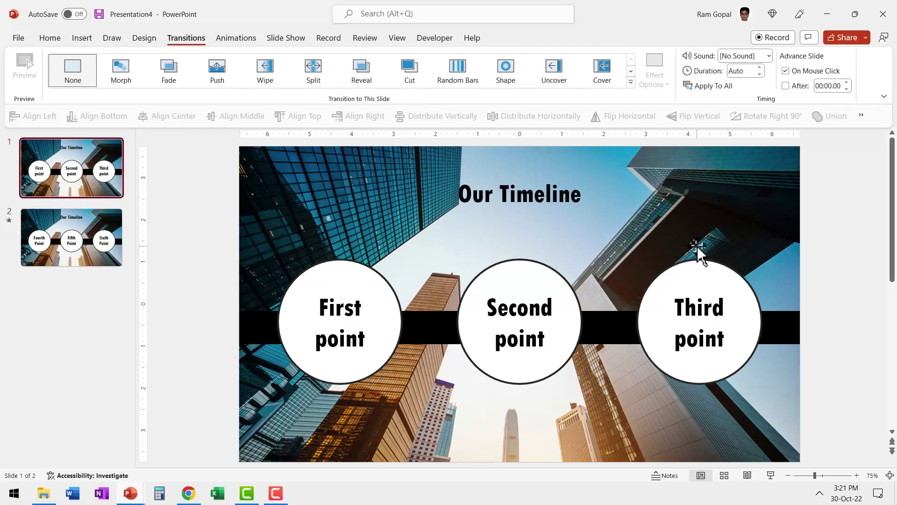
Cut the Our Timeline title and background photo together and delete the empty title placeholder
click(509, 194)
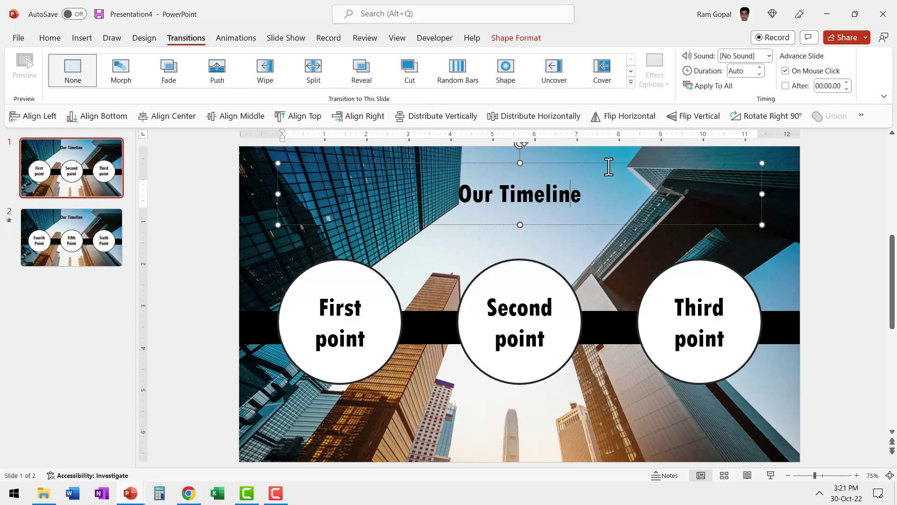
shift+click(776, 232)
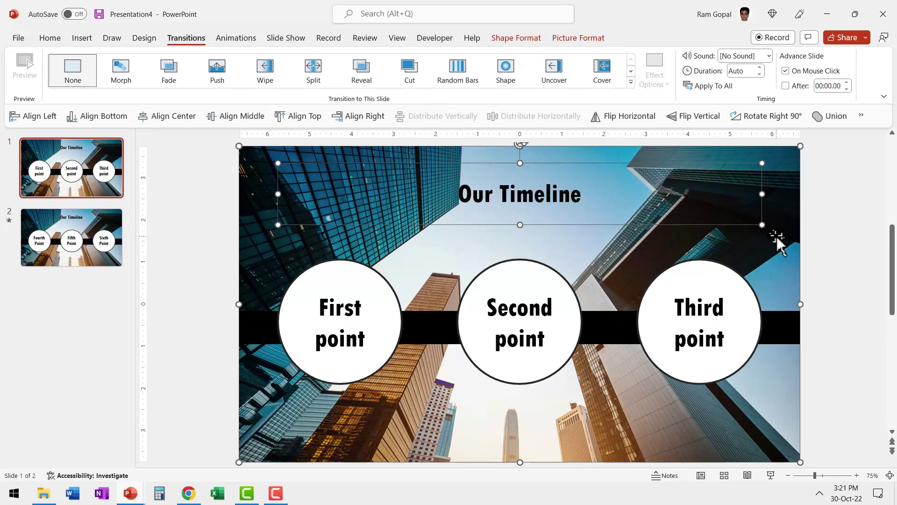
key(Delete)
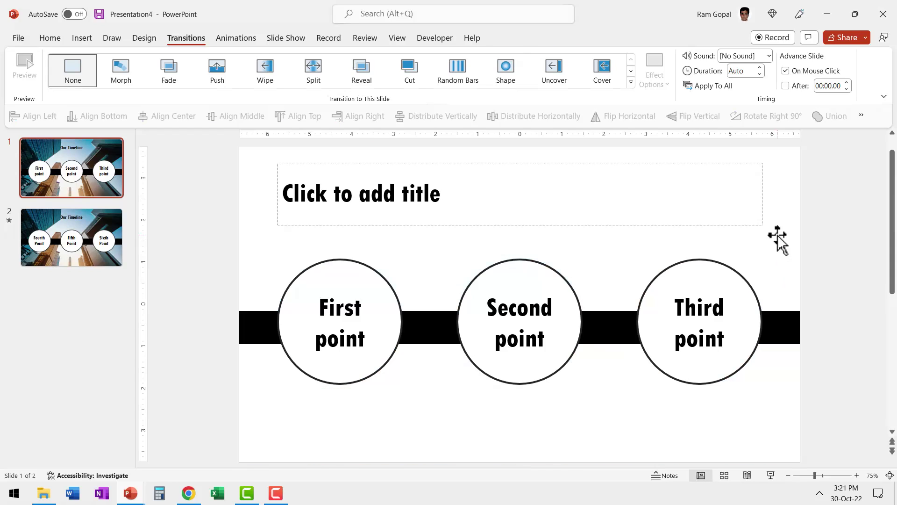
double_click(777, 235)
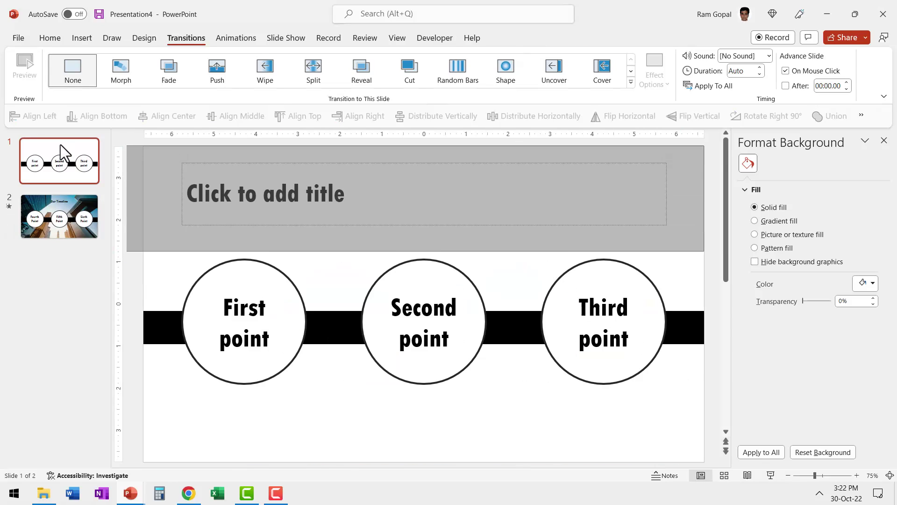
click(371, 220)
key(Delete)
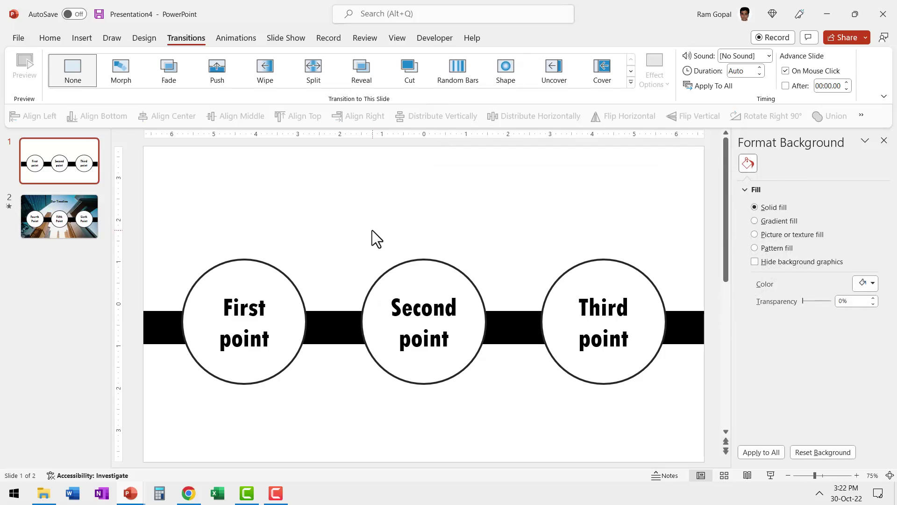
Paste them back as one picture and shift it right, off the circles
right_click(384, 200)
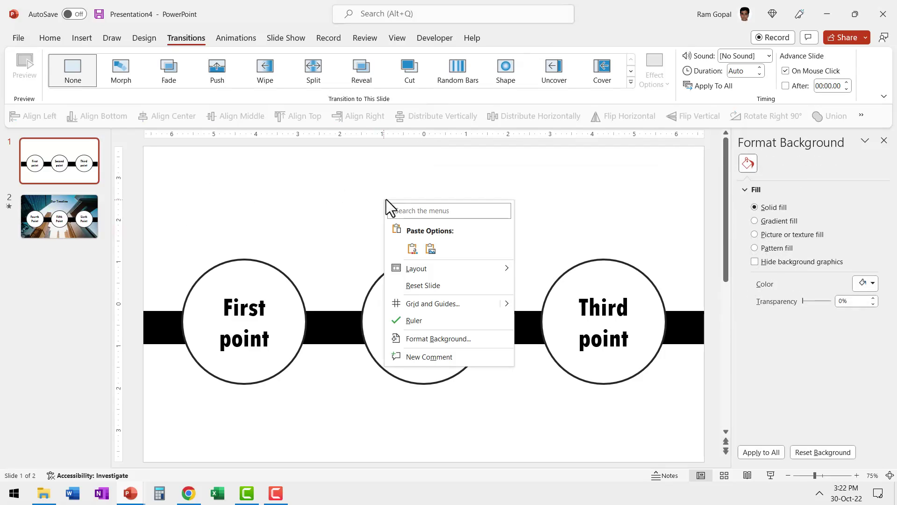
click(430, 248)
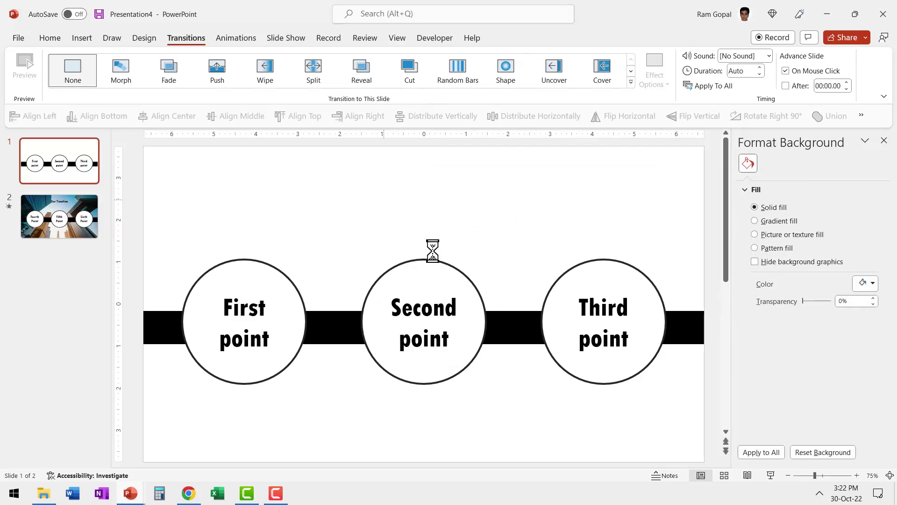
drag(317, 229, 307, 247)
key(ctrl+z)
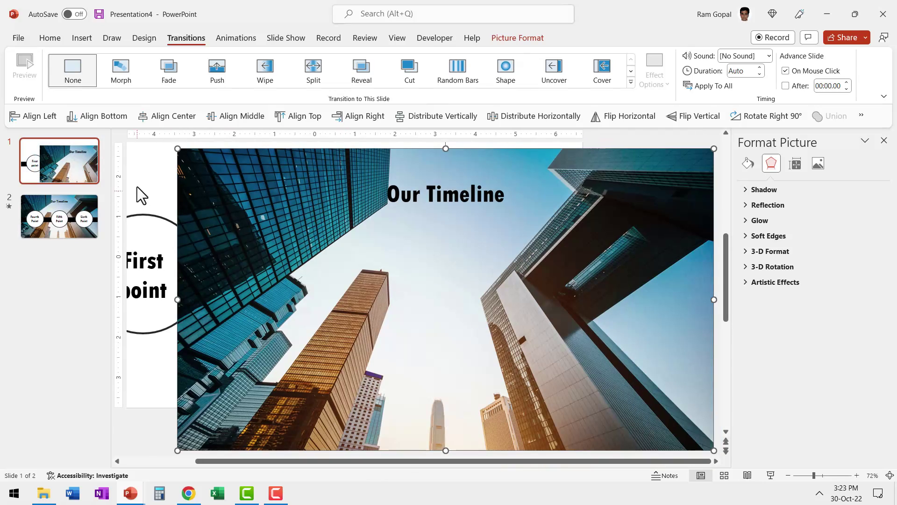
Cut the city picture and use it from the Clipboard as slide 1's picture-fill background
right_click(367, 231)
click(407, 226)
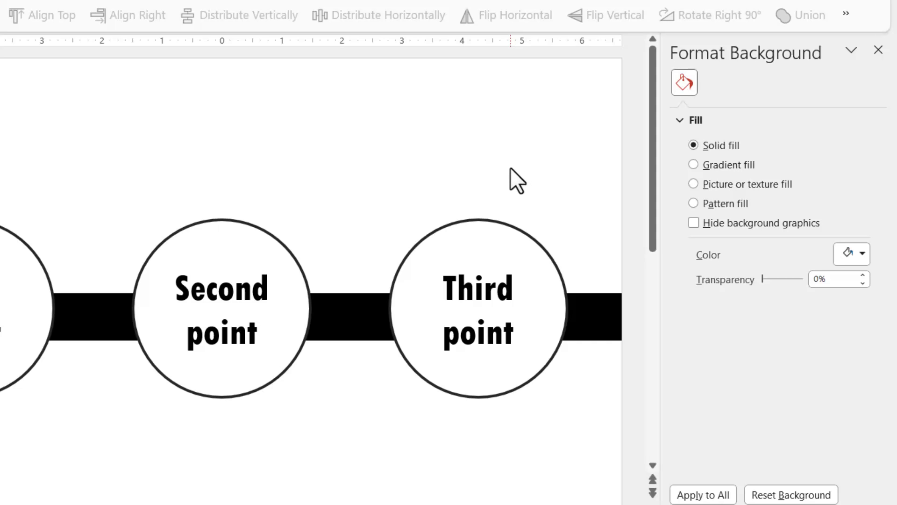
click(720, 184)
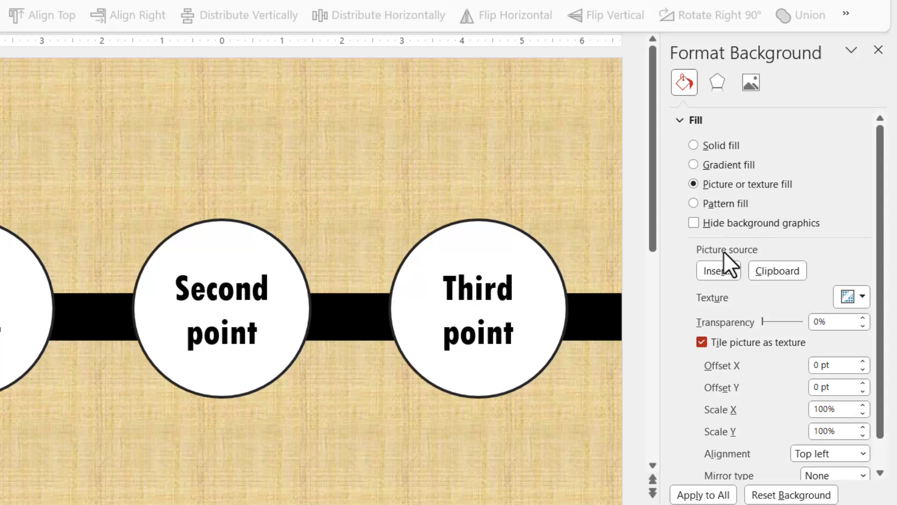
click(772, 271)
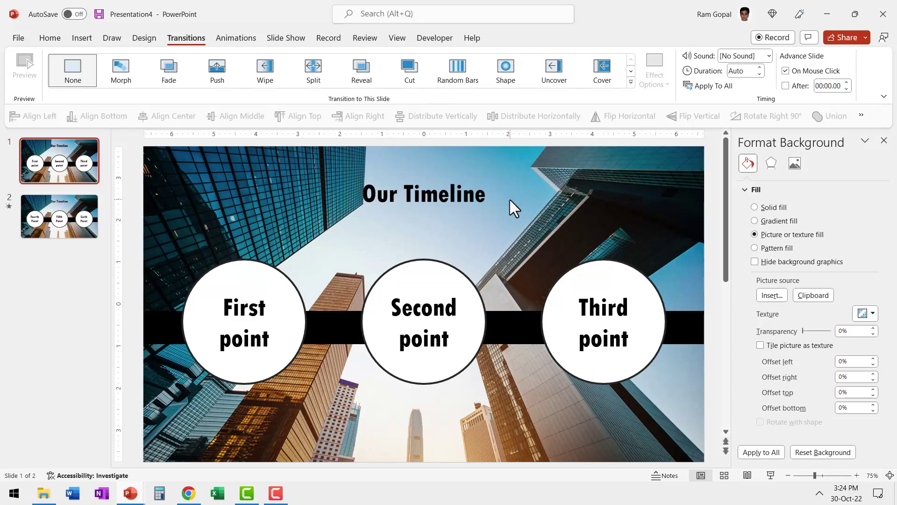
On slide 2, delete the building photo, the Our Timeline title and its empty placeholder
click(86, 226)
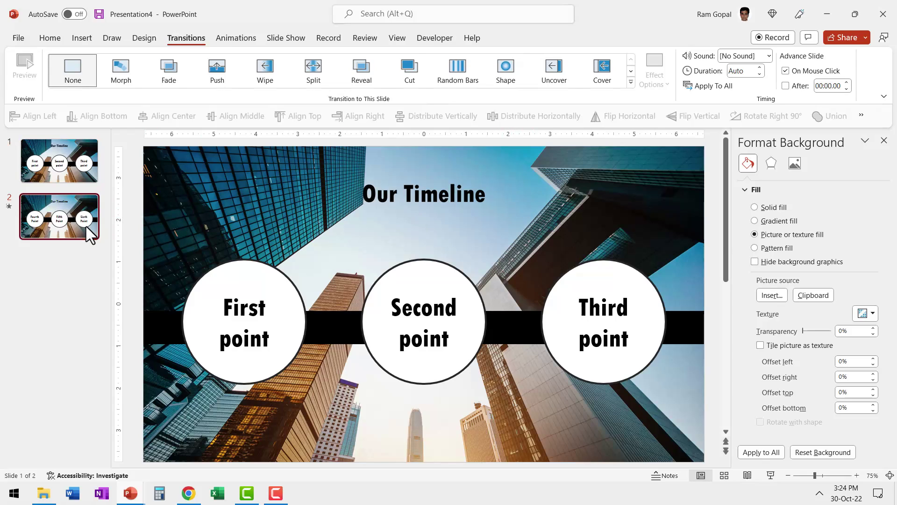
click(367, 225)
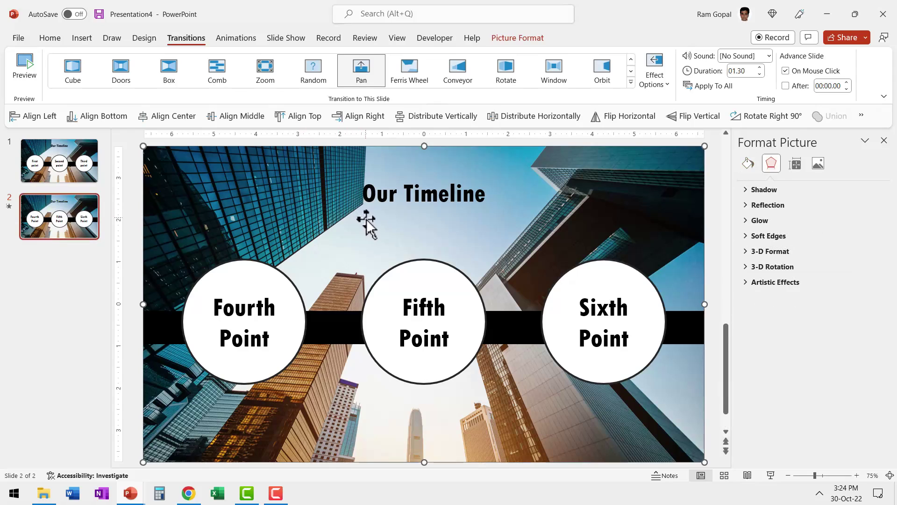
key(Delete)
click(412, 206)
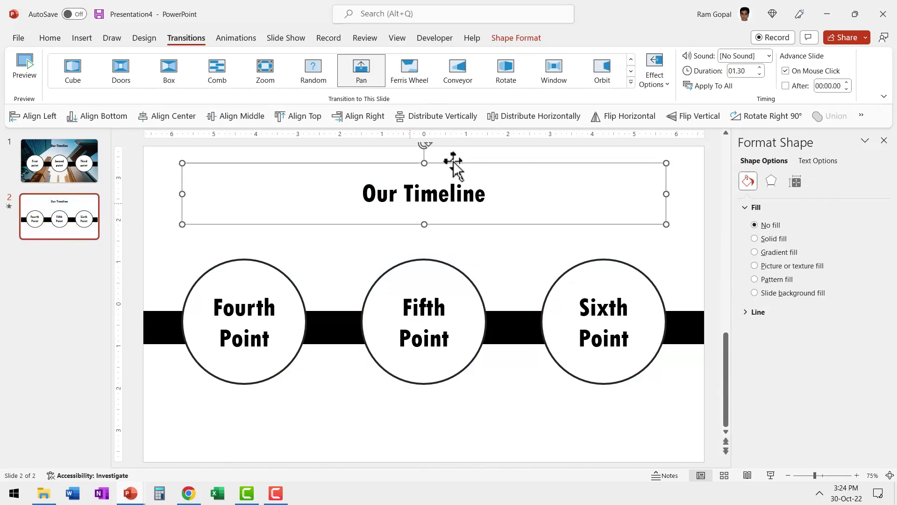
key(Delete)
click(444, 164)
key(Delete)
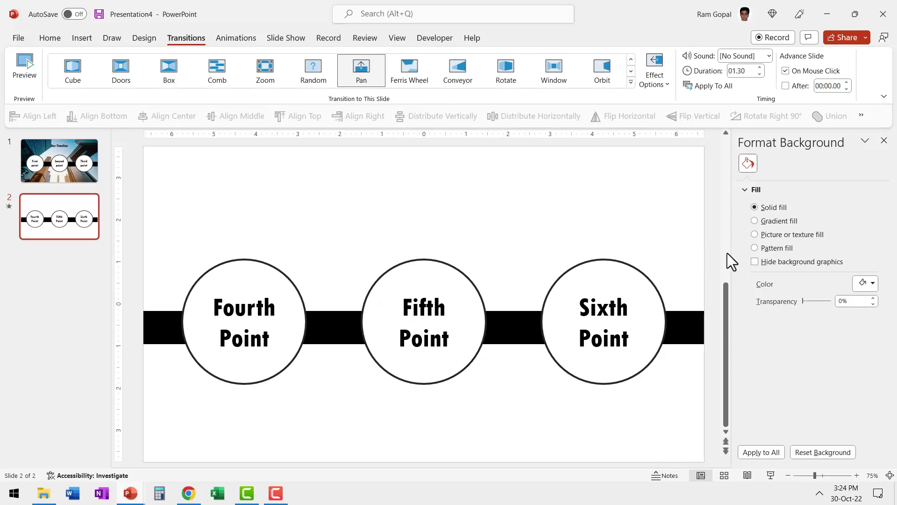
Fill slide 2's background with the clipboard city picture and compare it with slide 1
click(769, 241)
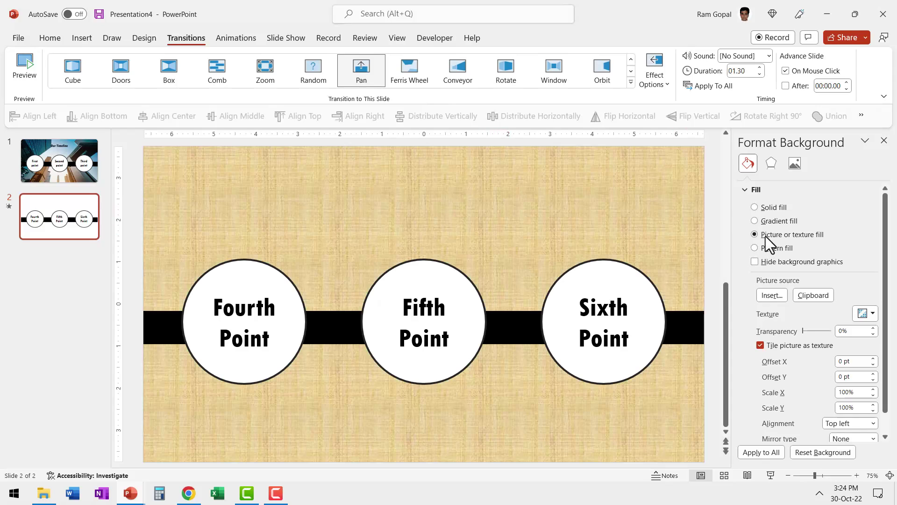
click(810, 294)
click(70, 154)
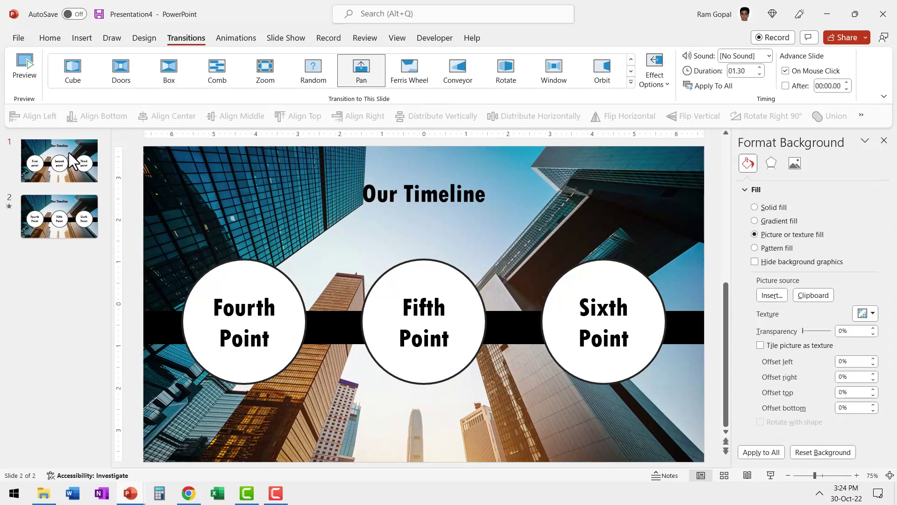
click(54, 226)
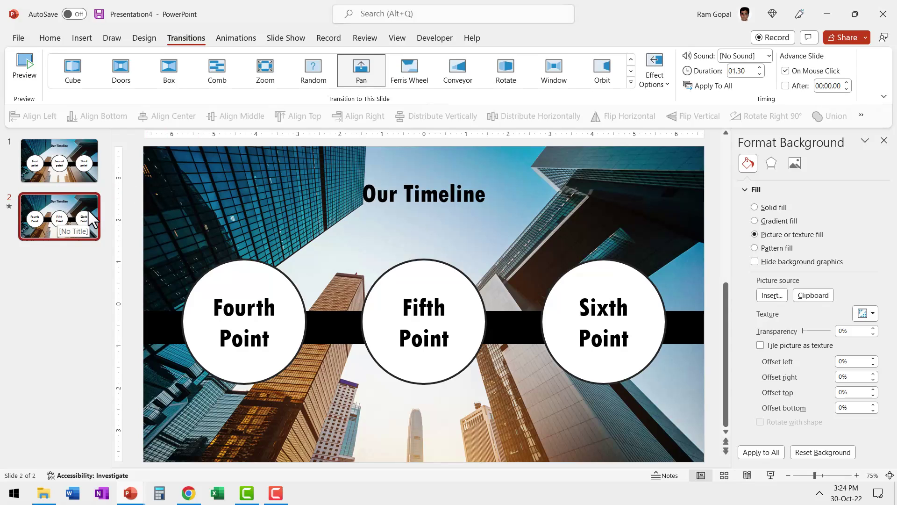
Set a Pan transition from the right on slide 2 and play the slideshow from slide 1
click(632, 82)
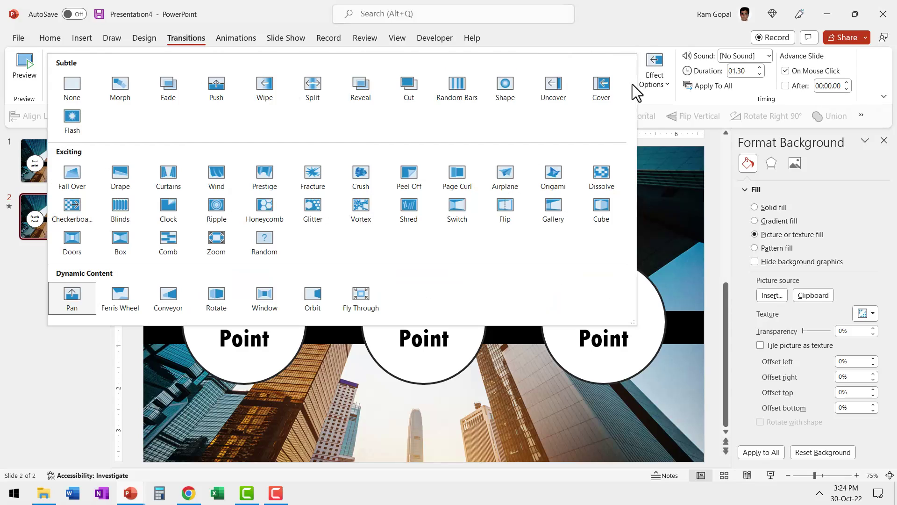
click(96, 291)
click(661, 85)
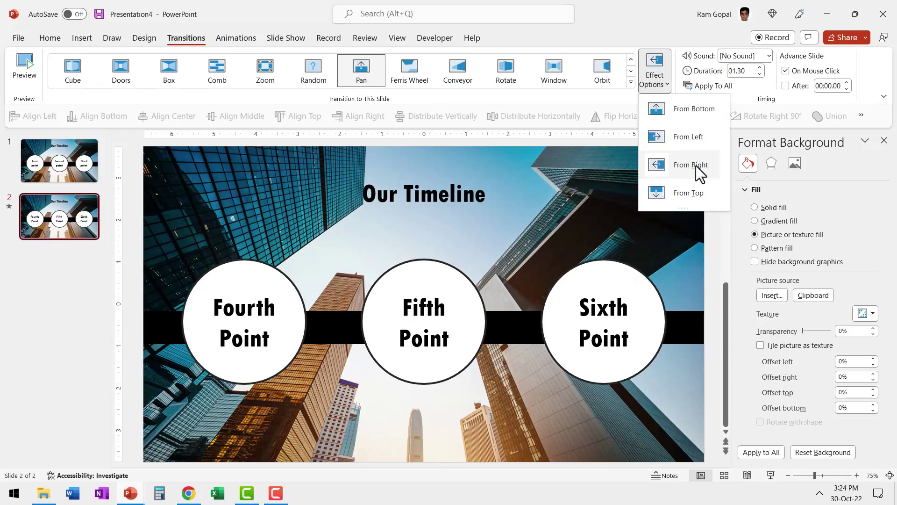
click(71, 181)
click(69, 170)
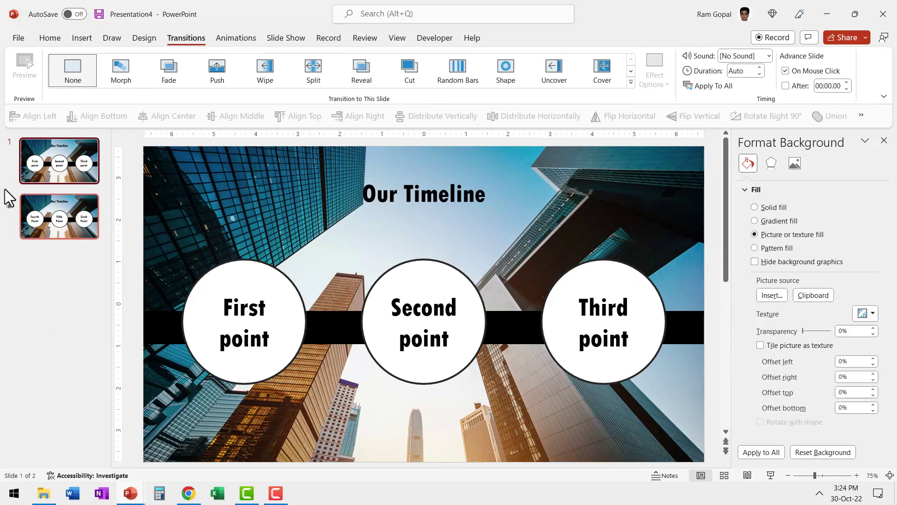
click(770, 475)
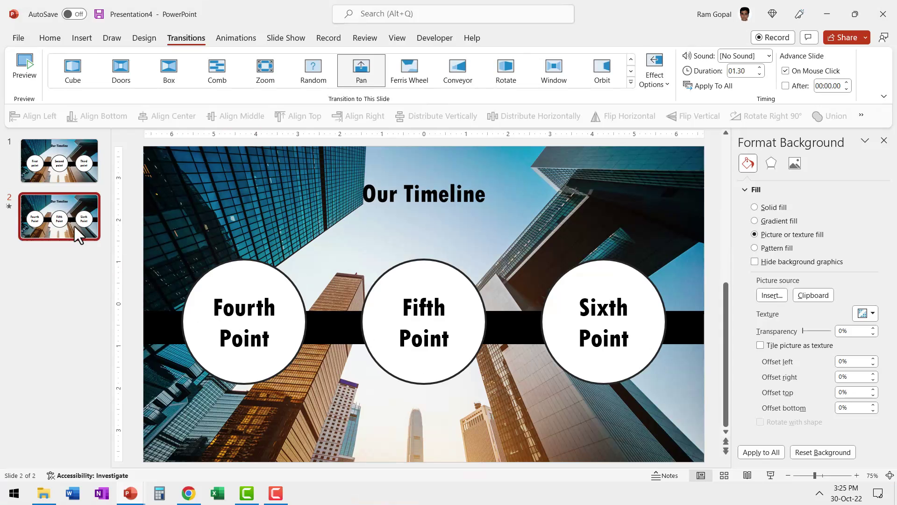
Duplicate slide 2 as slide 3 and rename its Fourth Point circle to Seventh
right_click(69, 225)
click(107, 332)
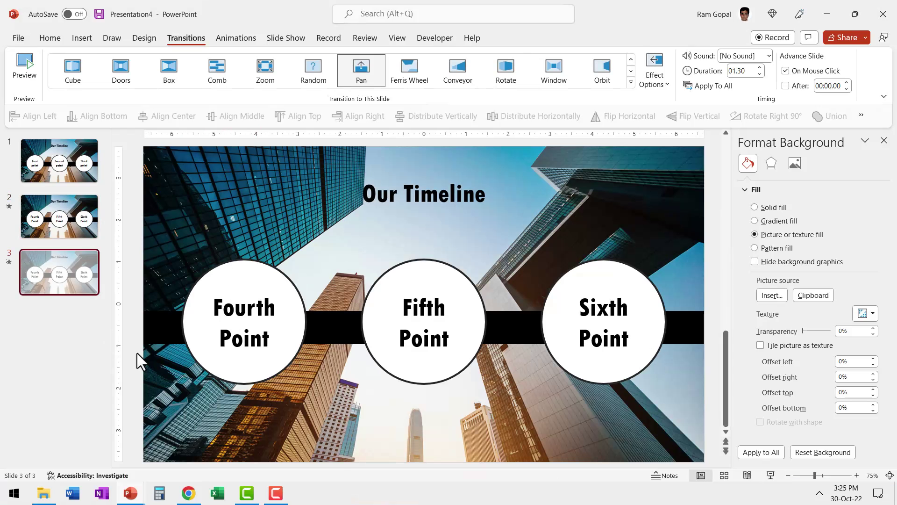
click(216, 305)
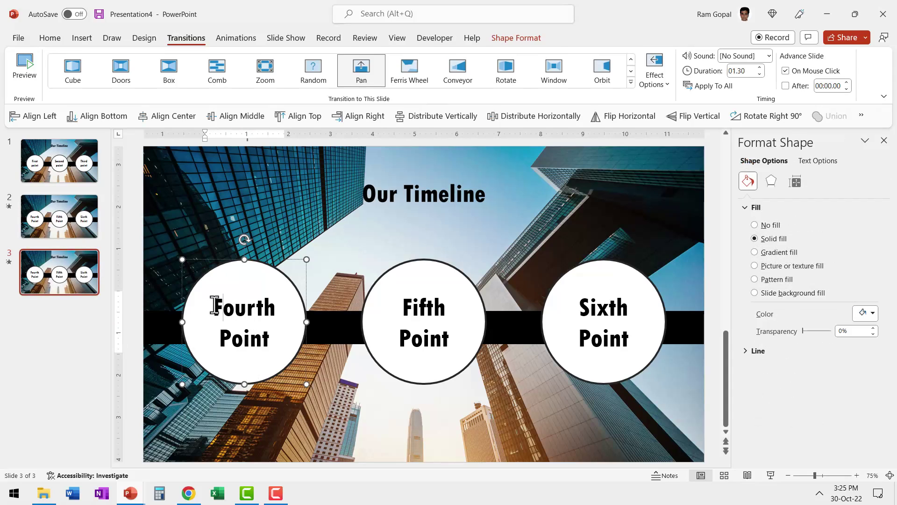
drag(214, 305, 272, 308)
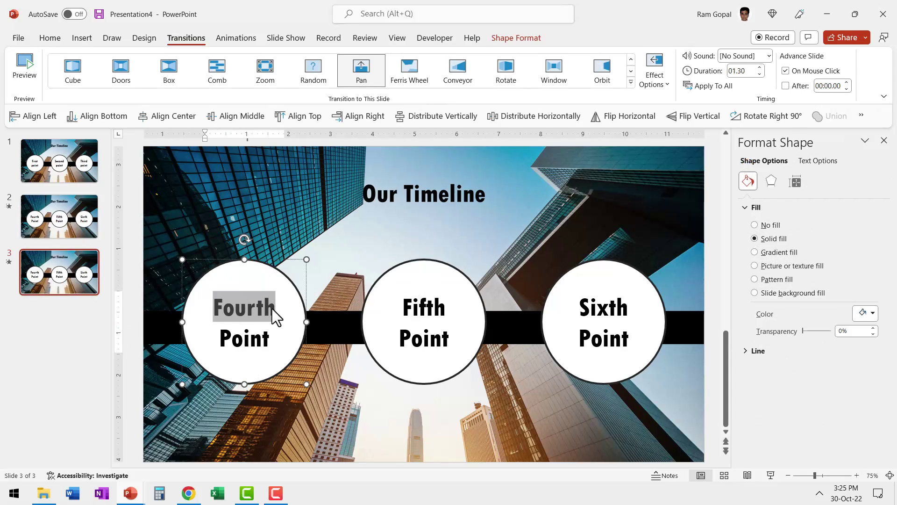
text(Seventh)
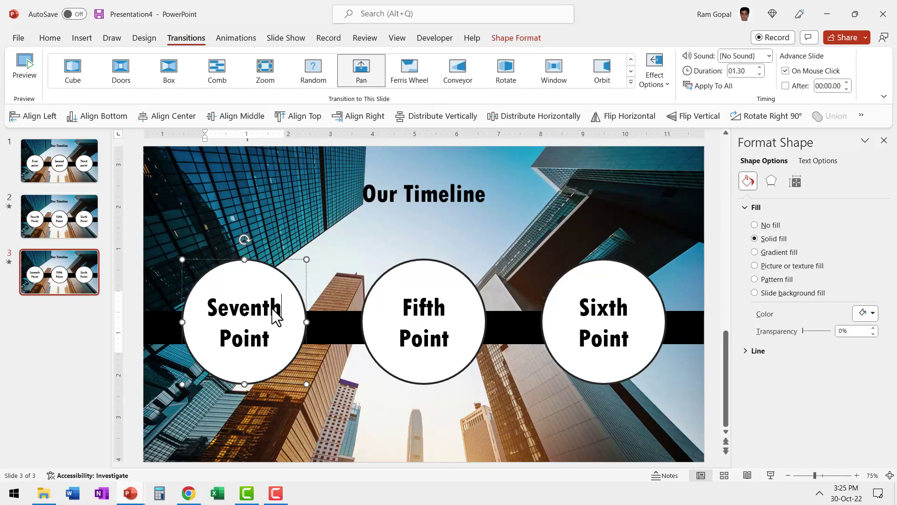
Relabel the Fifth and Sixth circles as Eighth and Ninth Point
click(446, 308)
drag(411, 307, 464, 313)
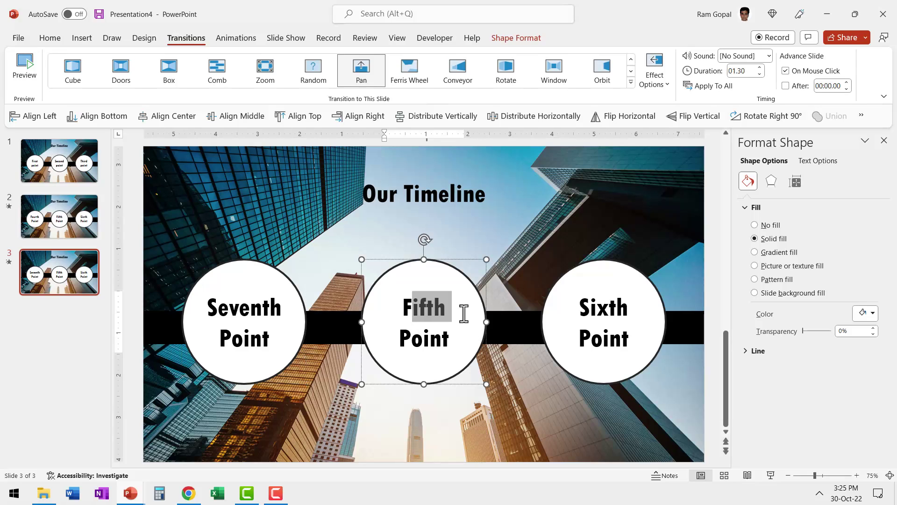
double_click(421, 307)
text(E)
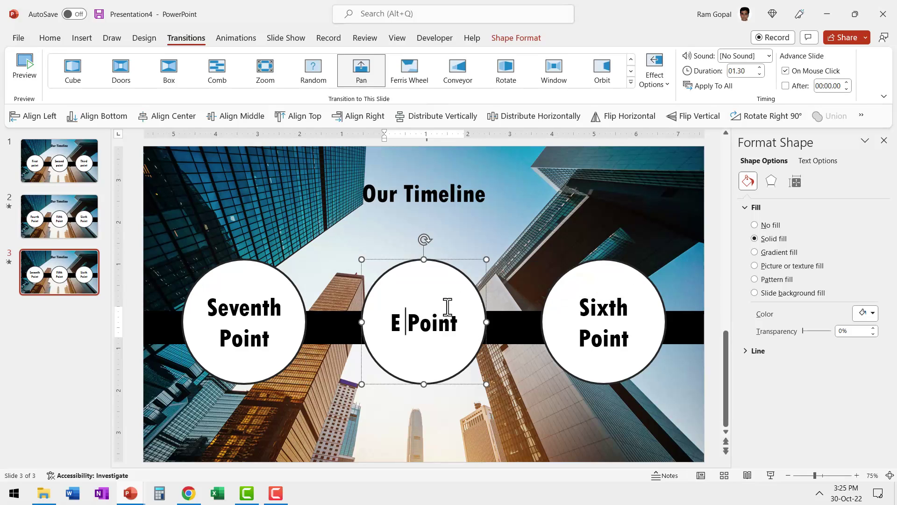
text(ighth)
drag(588, 307, 634, 308)
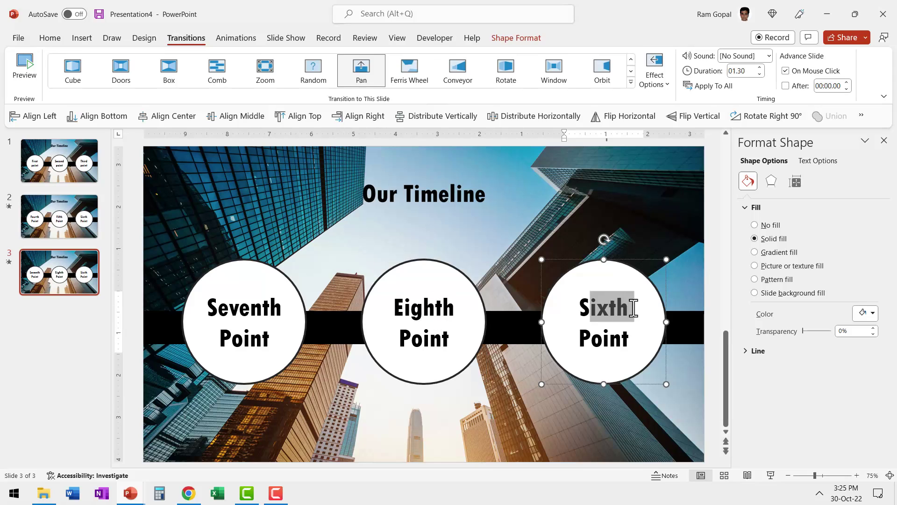
double_click(628, 307)
text(N)
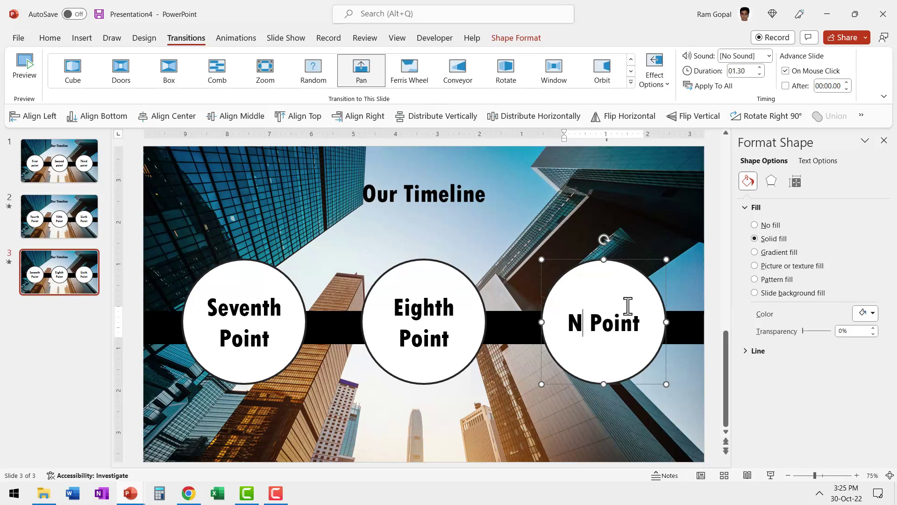
text(inth)
key(Escape)
key(Escape)
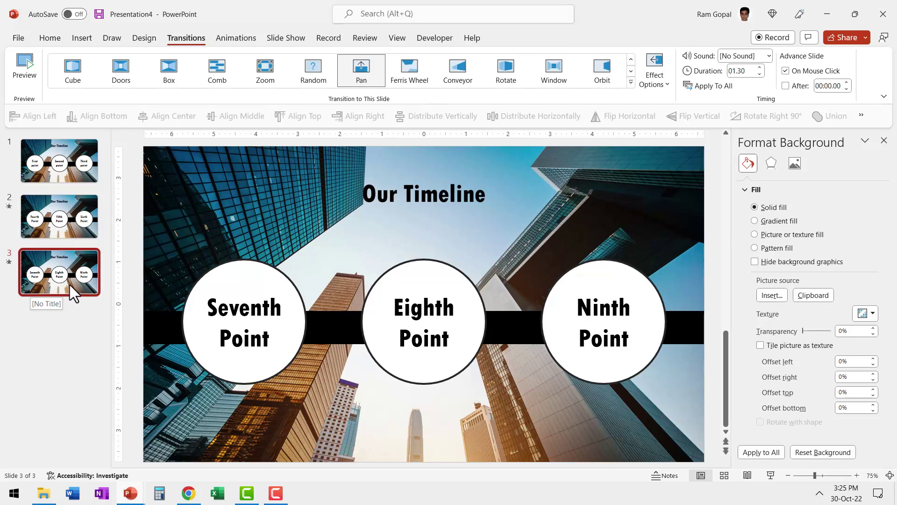
click(69, 165)
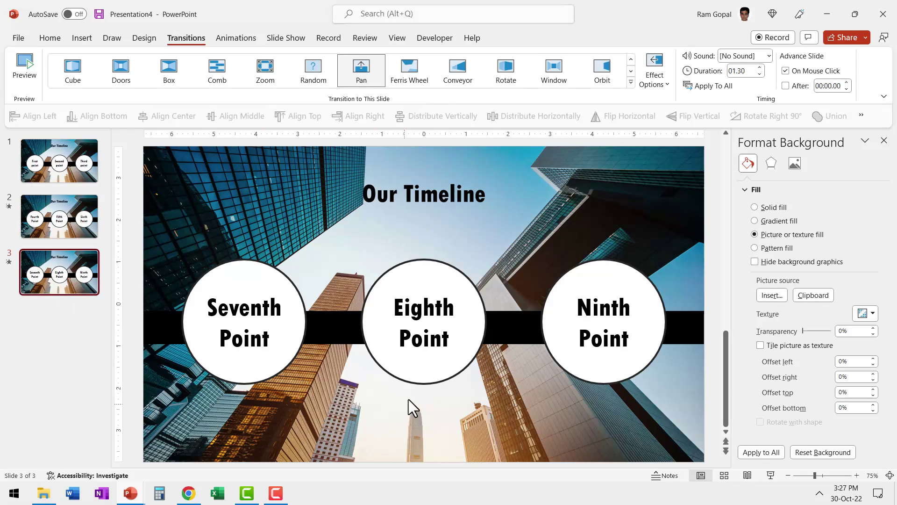
Expand the transition gallery for slide 3, which currently uses the Pan effect
click(631, 82)
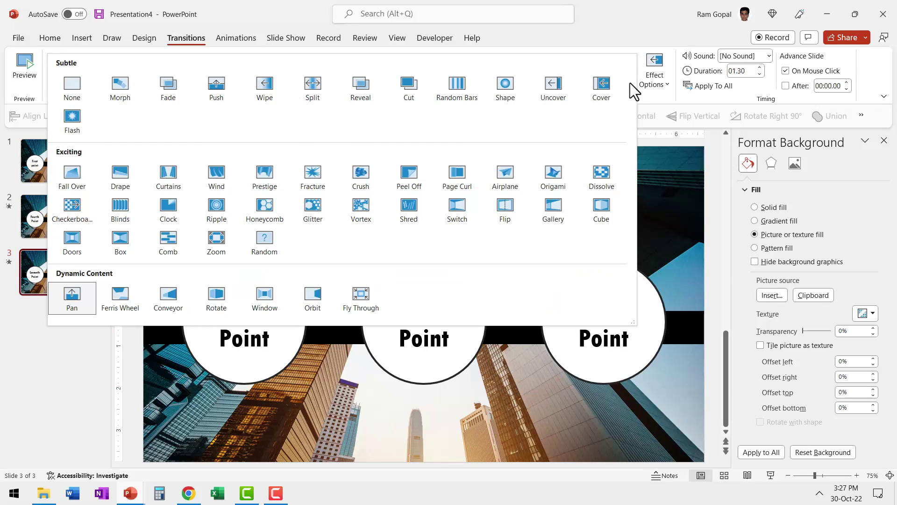